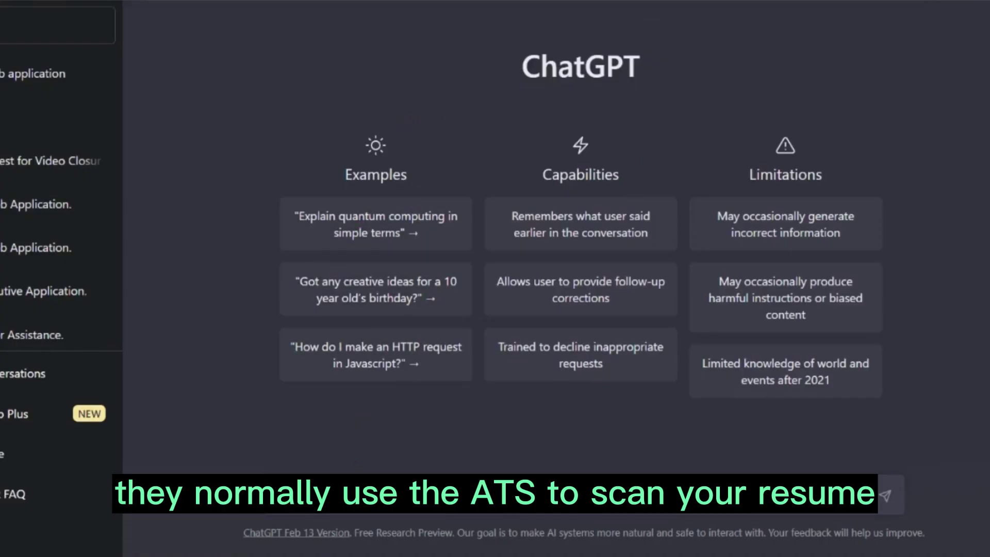
# Step: Send 'hi' as the opening message of a new ChatGPT conversation
pyautogui.press('Return')
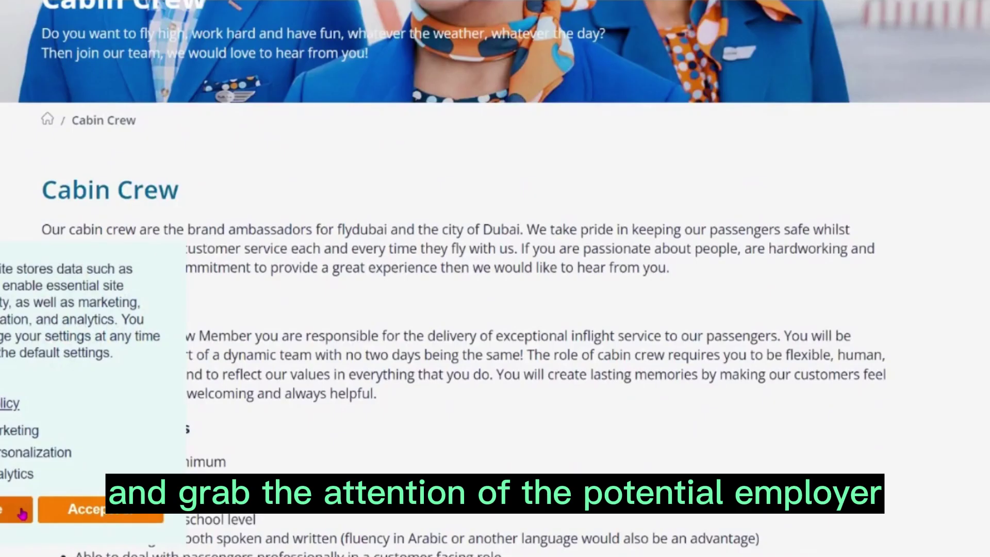
# Step: Select the full Role Requirements bullet list on the flydubai Cabin Crew posting
pyautogui.scroll(-5, 354, 411)
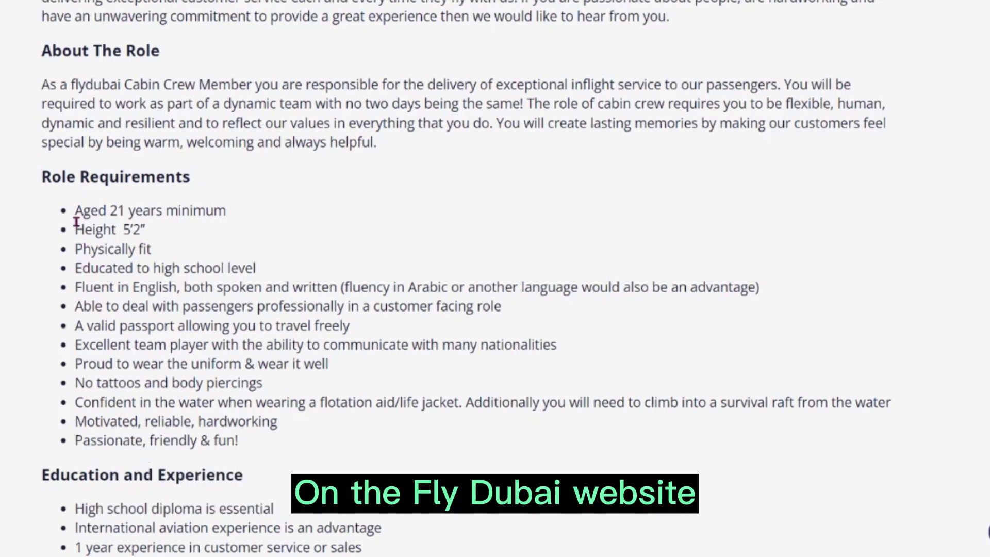
pyautogui.moveTo(238, 440); pyautogui.dragTo(74, 212)
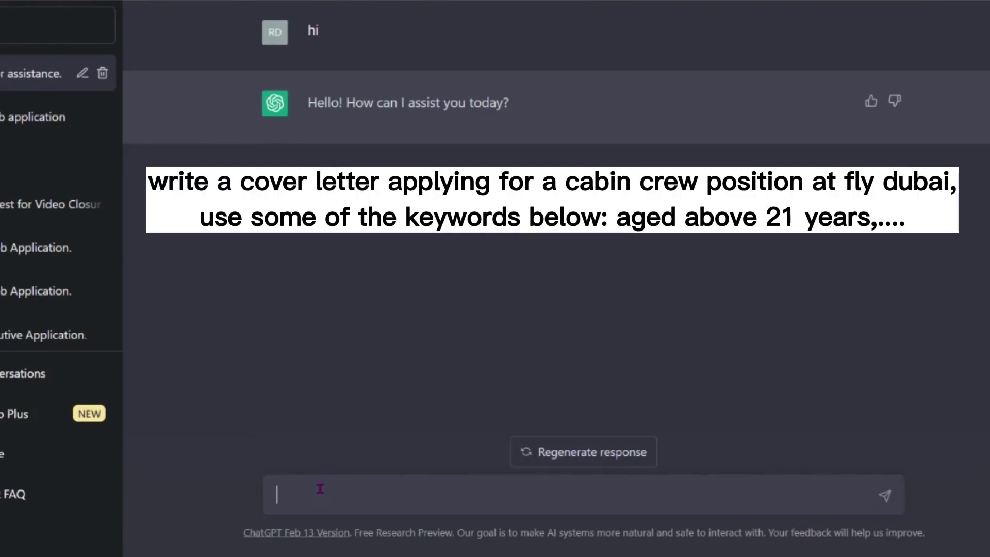
# Step: Paste the copied Role Requirements after the cover-letter request and send it
pyautogui.hotkey('ctrl', 'v')
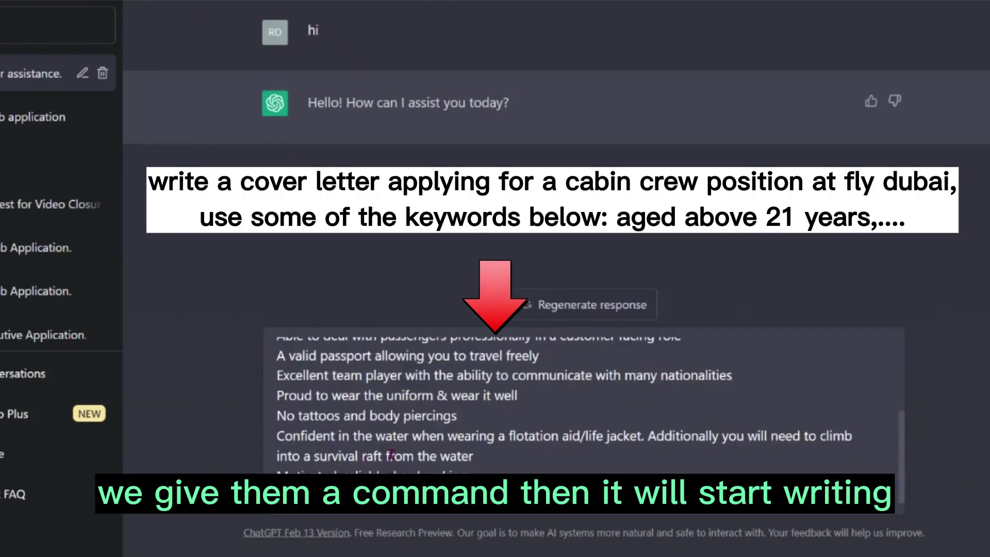
pyautogui.scroll(3, 339, 410)
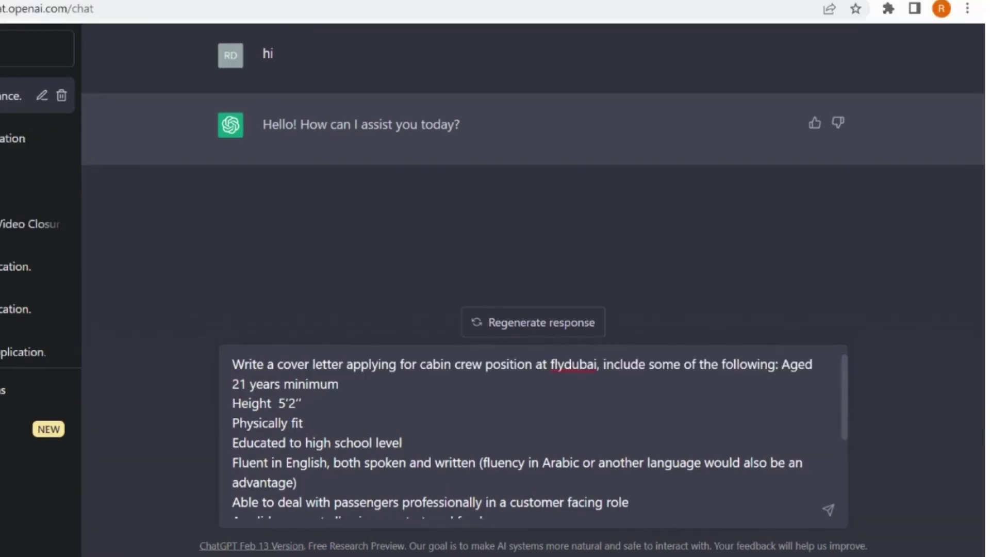
pyautogui.press('Return')
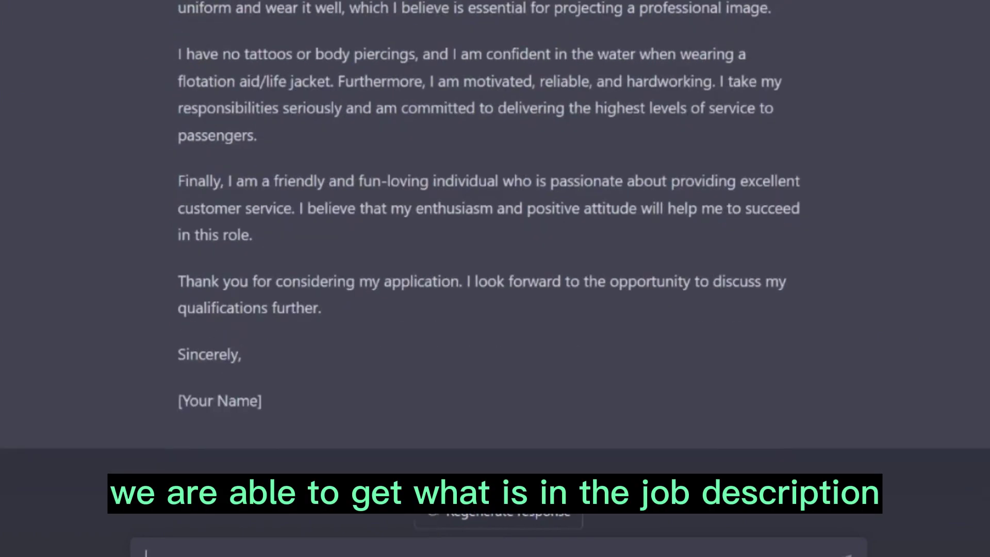
# Step: Scroll through the generated flydubai cover letter and select its text
pyautogui.scroll(13, 626, 393)
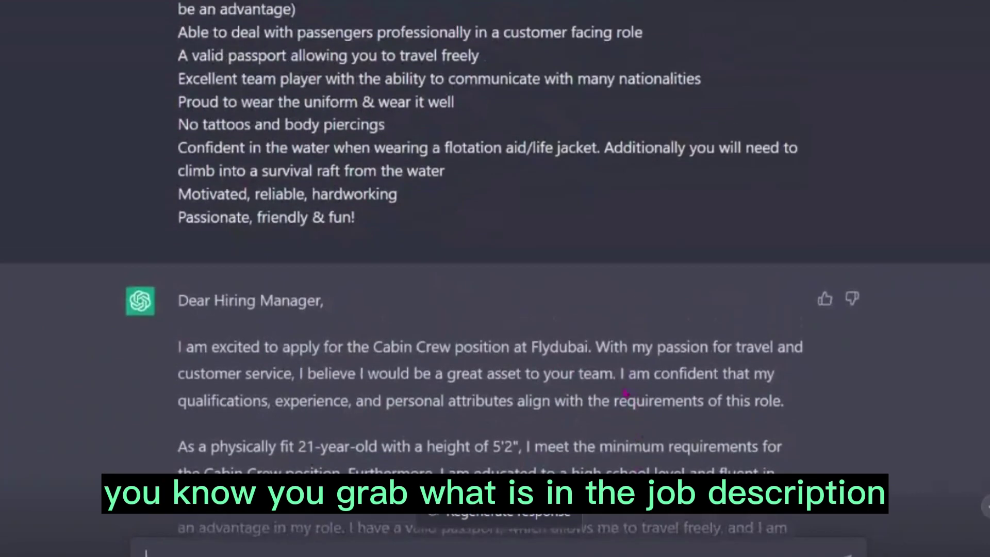
pyautogui.scroll(-2, 318, 282)
pyautogui.scroll(-13, 228, 248)
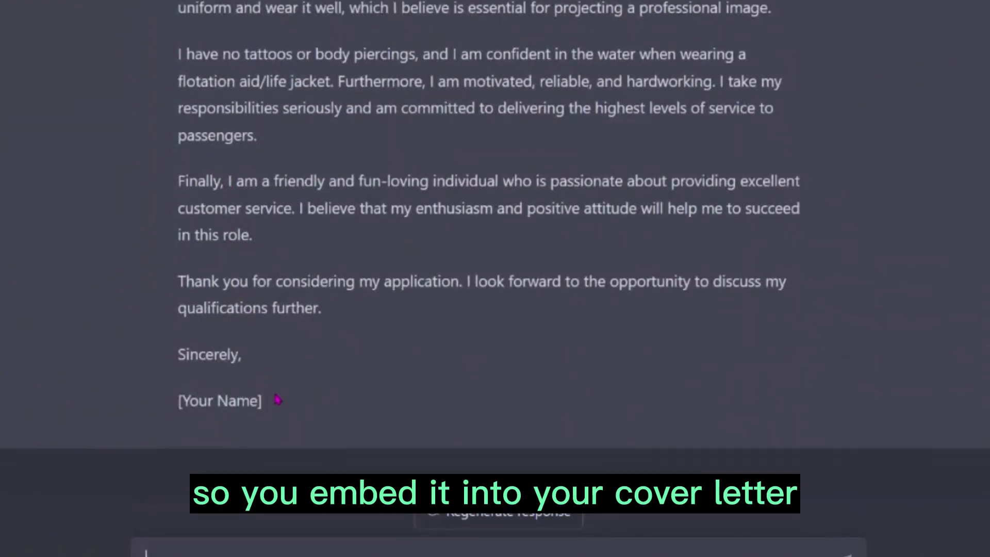
pyautogui.moveTo(267, 405); pyautogui.dragTo(180, 119)
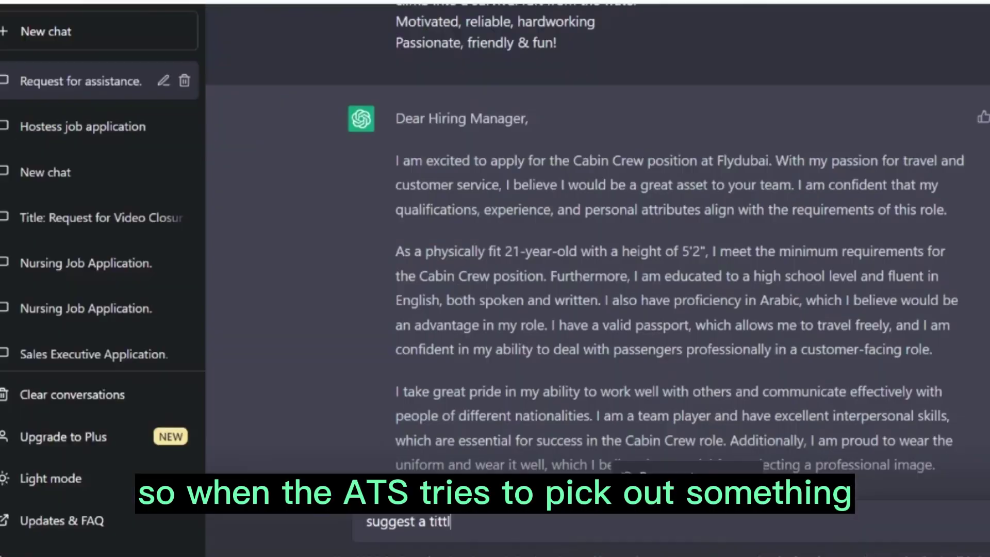
# Step: Ask for an email subject line for the application, then request 'more' suggestions
pyautogui.write('e for')
pyautogui.press('BackSpace')
pyautogui.press('BackSpace')
pyautogui.press('BackSpace')
pyautogui.press('BackSpace')
pyautogui.press('BackSpace')
pyautogui.press('BackSpace')
pyautogui.press('BackSpace')
pyautogui.press('BackSpace')
pyautogui.press('BackSpace')
pyautogui.write('suggest a subject for the email')
pyautogui.press('Return')
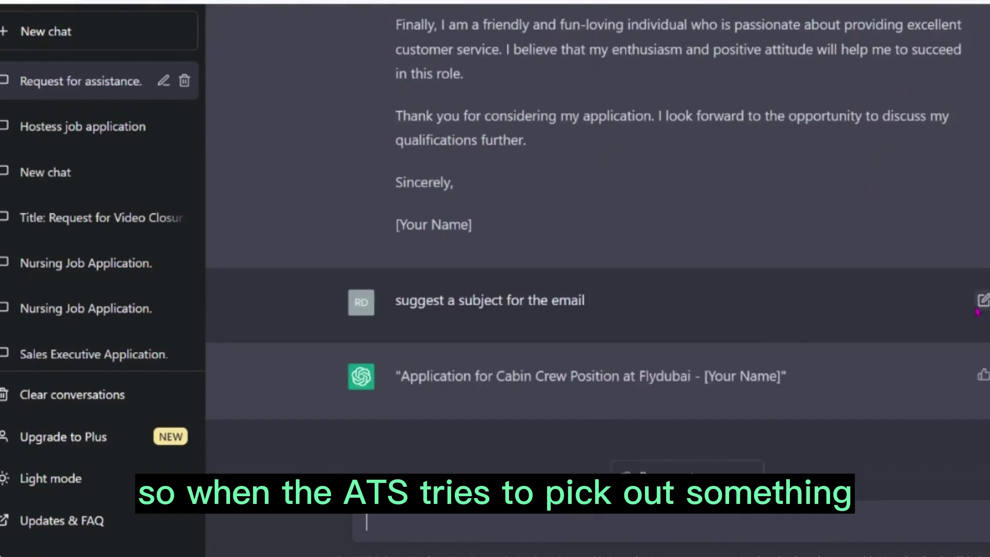
pyautogui.write('more')
pyautogui.press('Return')
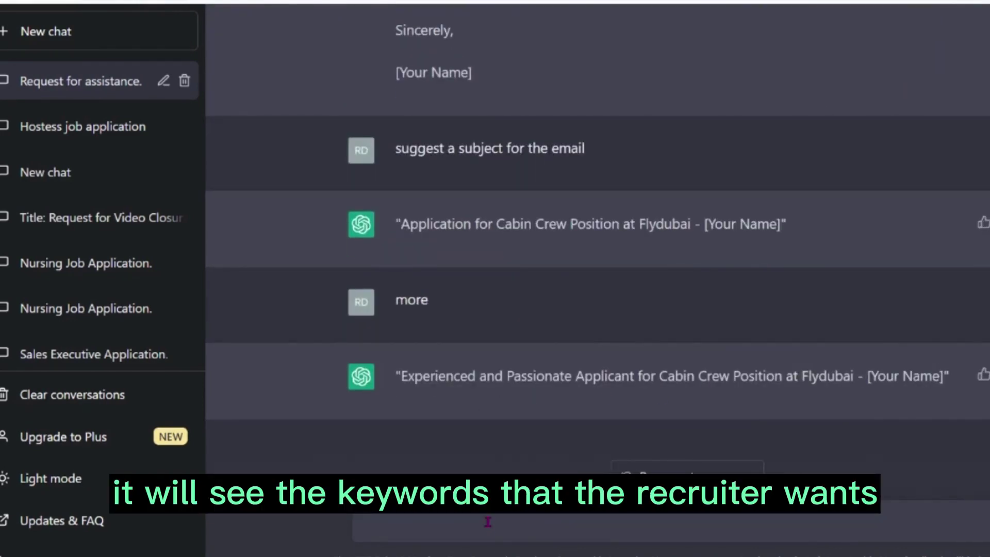
# Step: Reply 'oh perfect', then ask for rewrites of 'thanks for watching see you next time'
pyautogui.write('oh perfect')
pyautogui.press('Return')
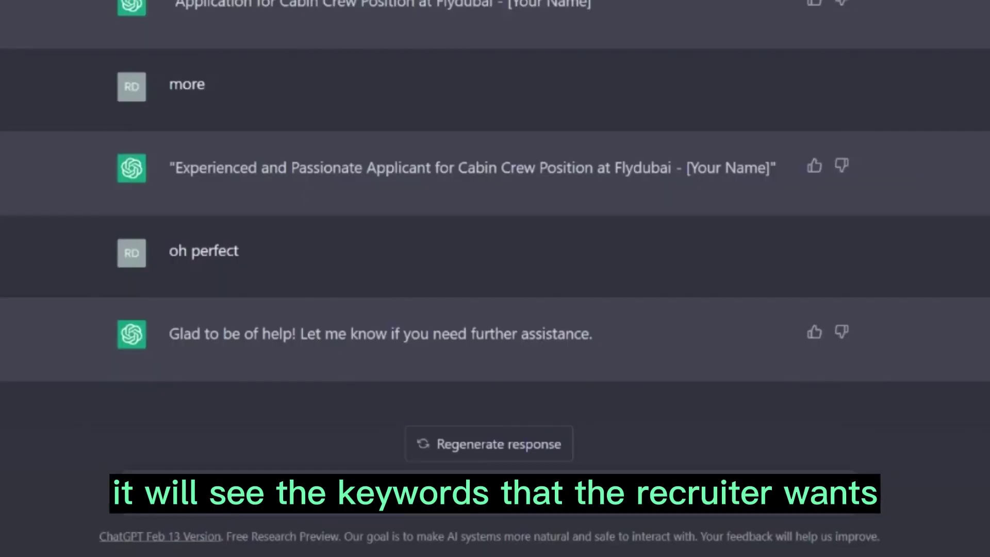
pyautogui.write('re')
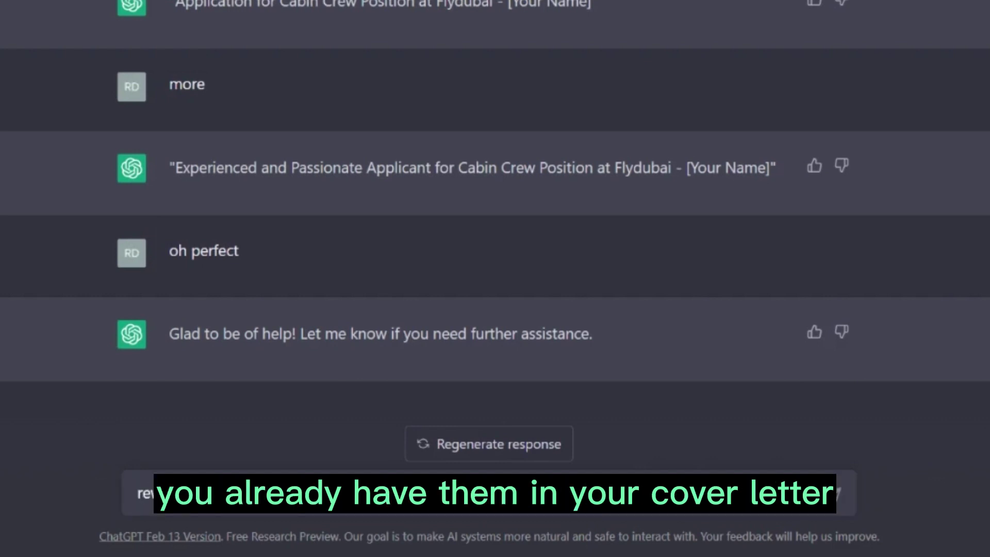
pyautogui.write('vrite thanks f')
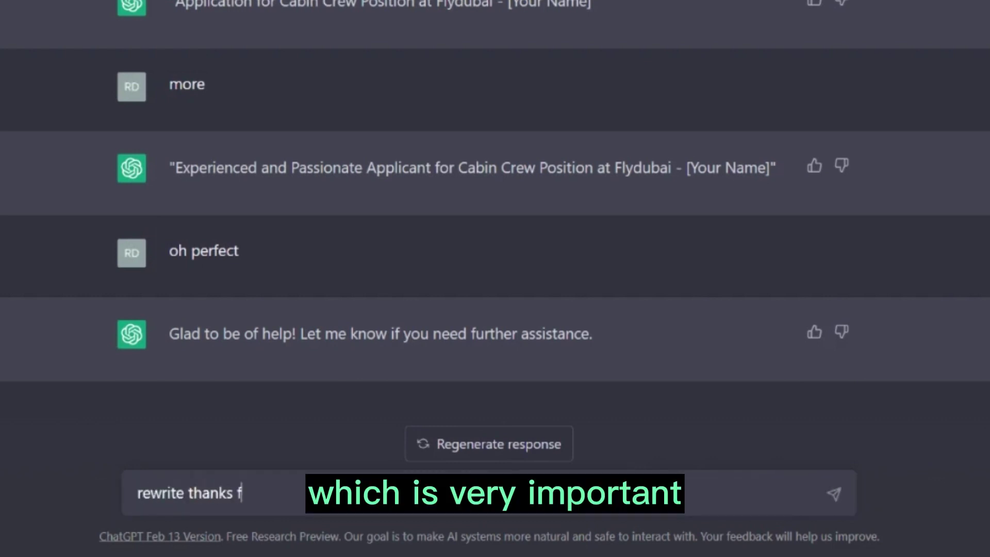
pyautogui.write('or watching')
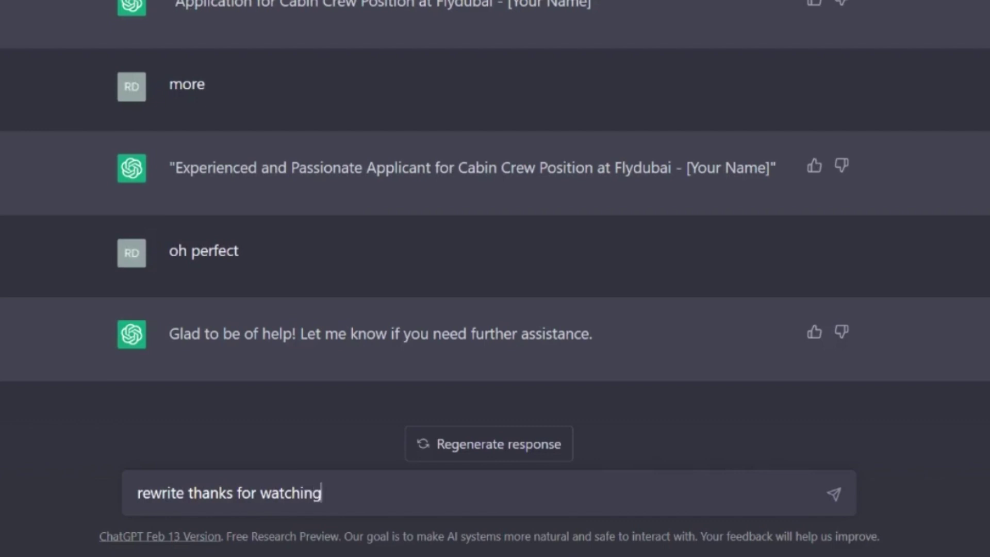
pyautogui.write(' see you next time')
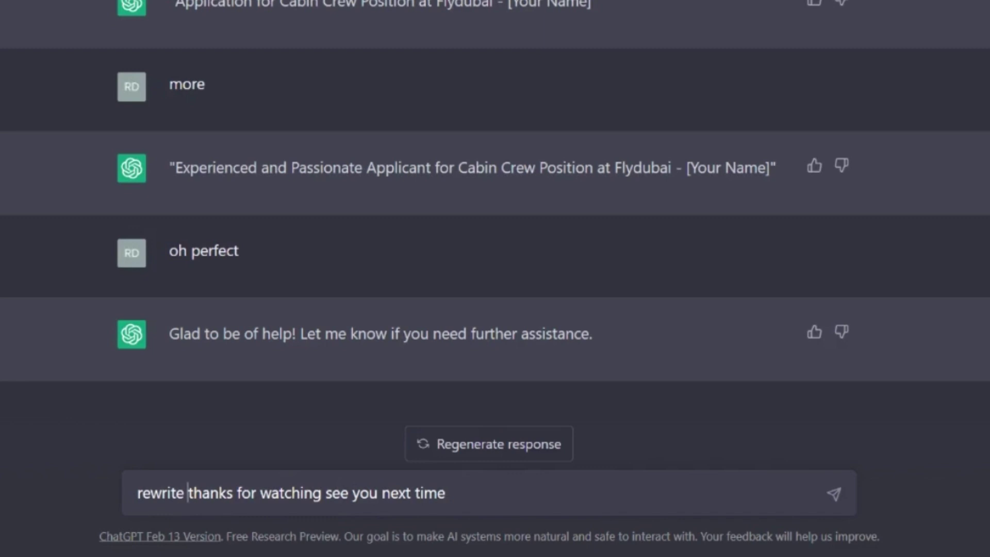
pyautogui.write(':')
pyautogui.press('Return')
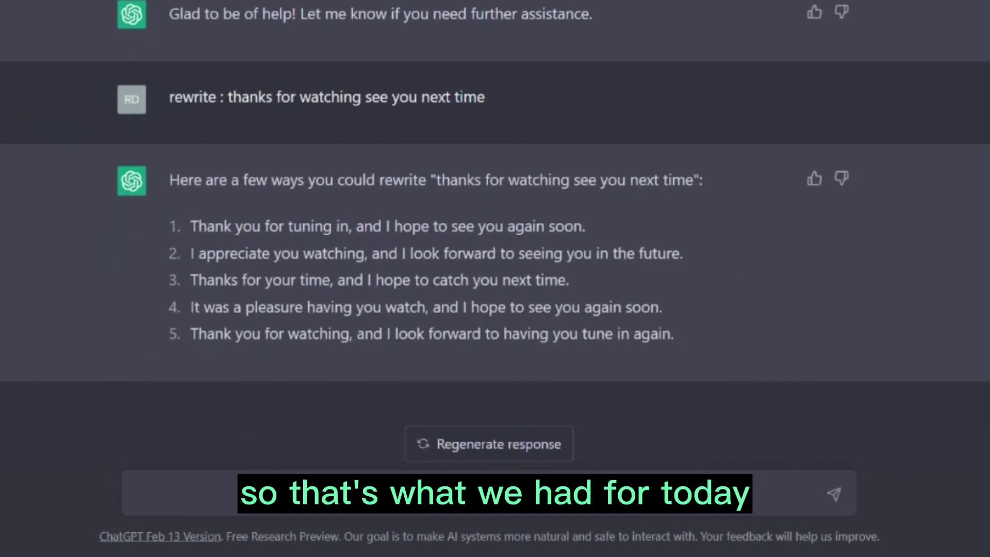
# Step: Send the farewell message 'bye bye love you so much'
pyautogui.write('bye bye')
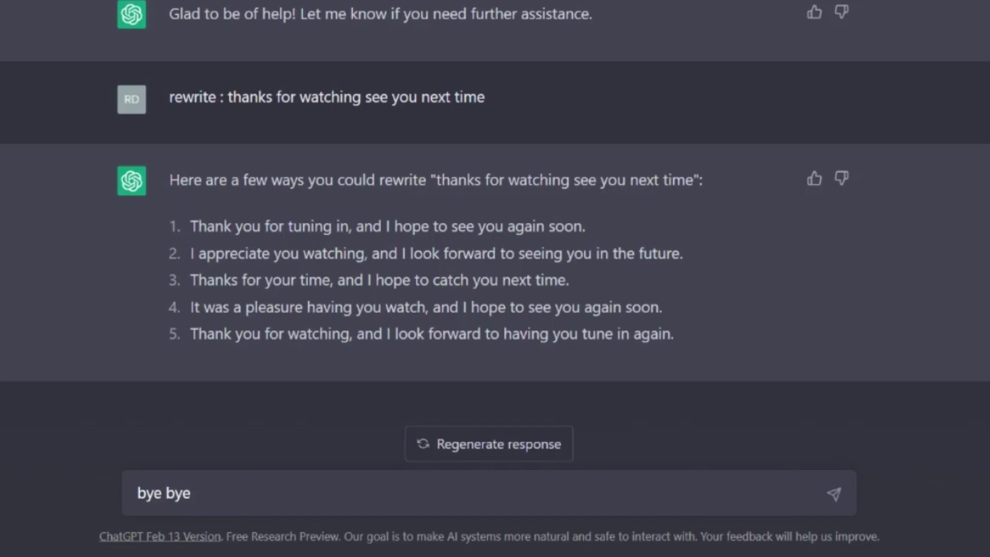
pyautogui.write(' love you so much')
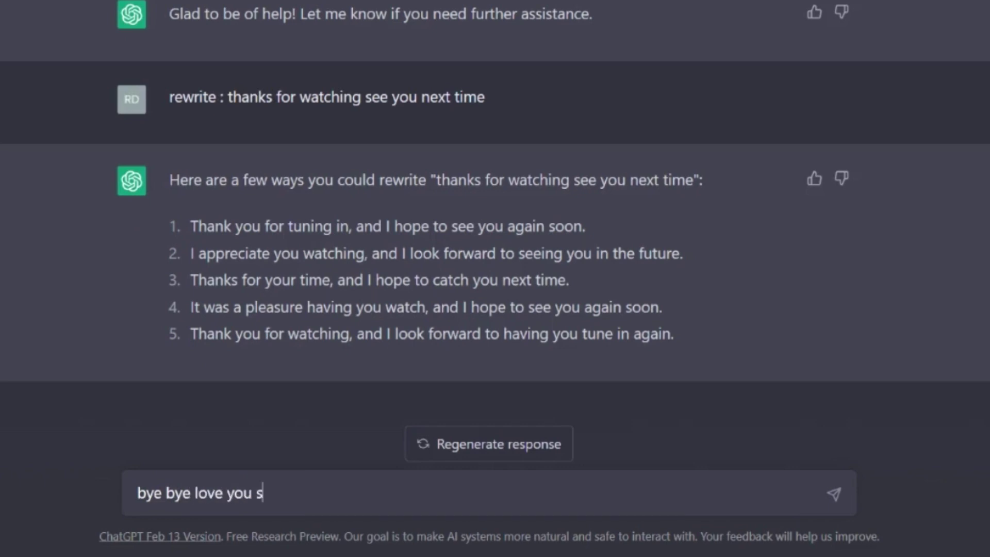
pyautogui.press('Return')
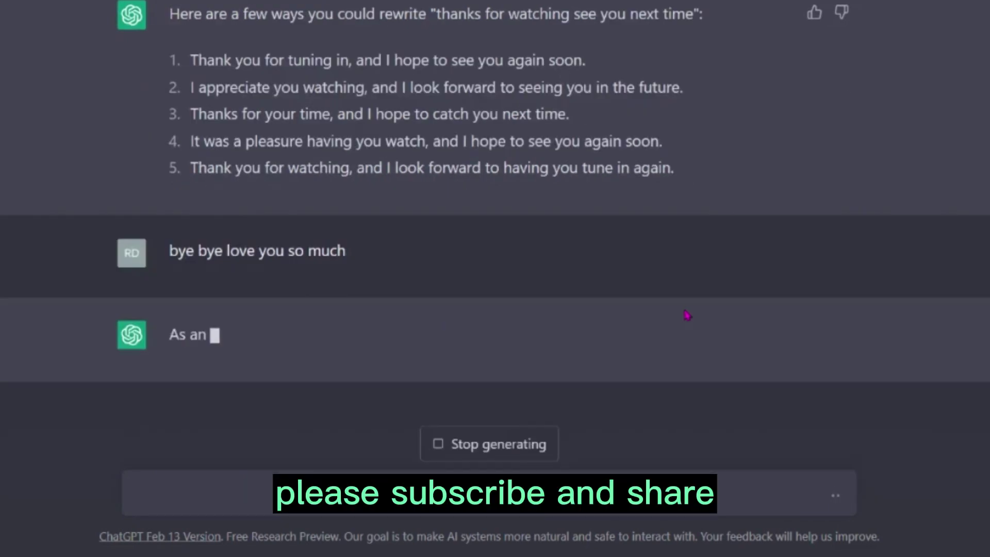